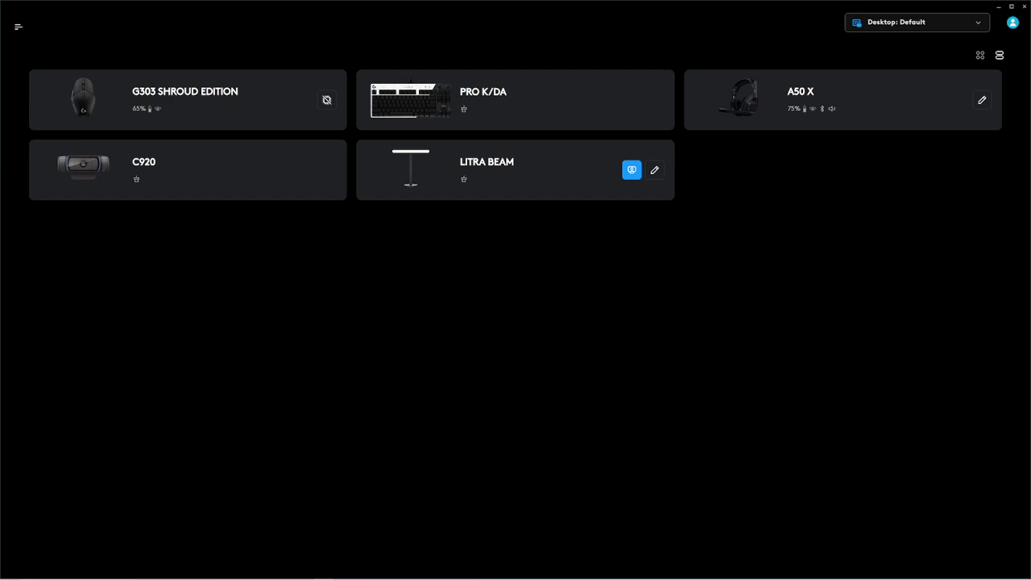
click(789, 113)
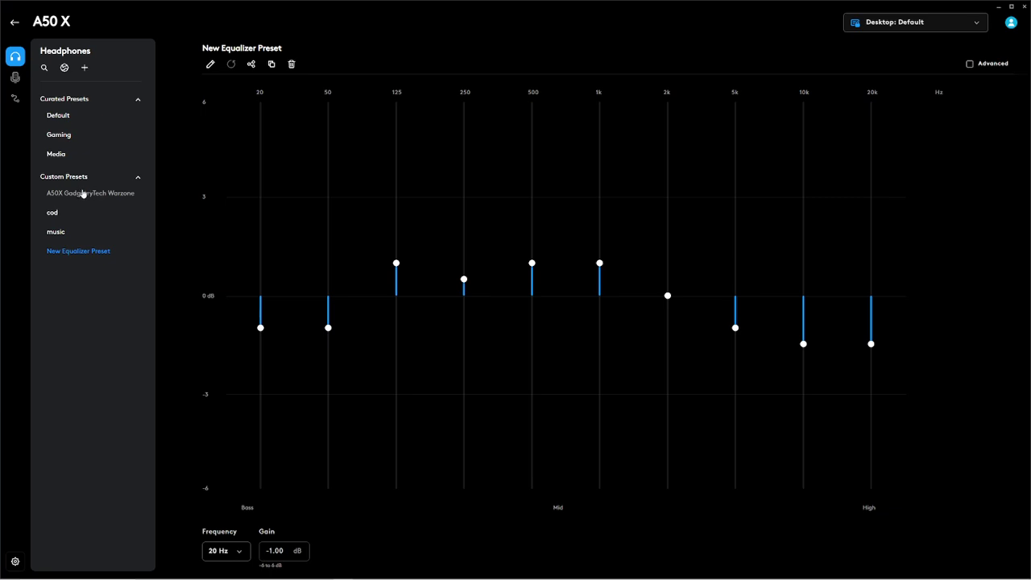
Open the community library of shared A50 X EQ presets and scroll through the preset grid.
click(66, 70)
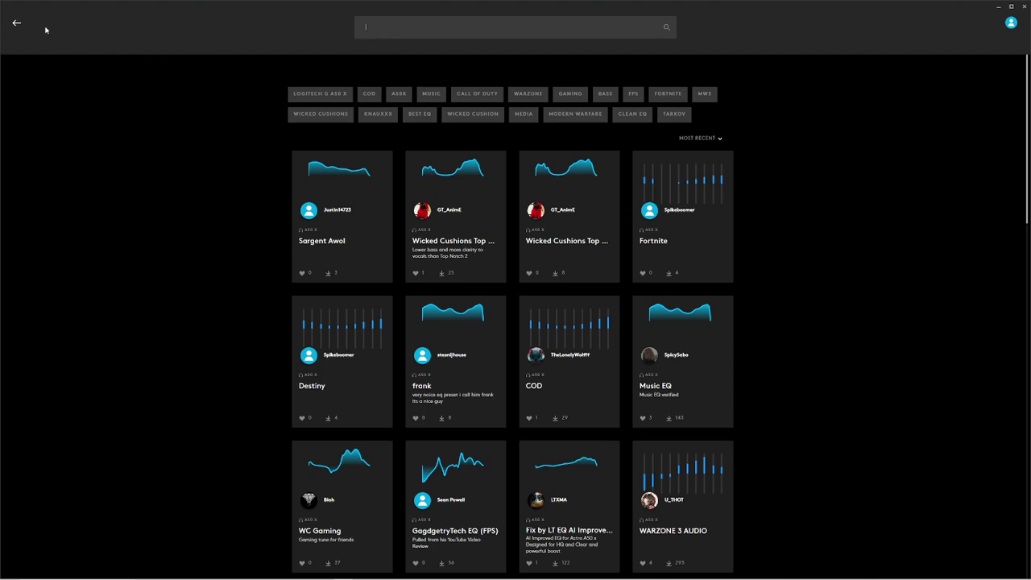
click(16, 22)
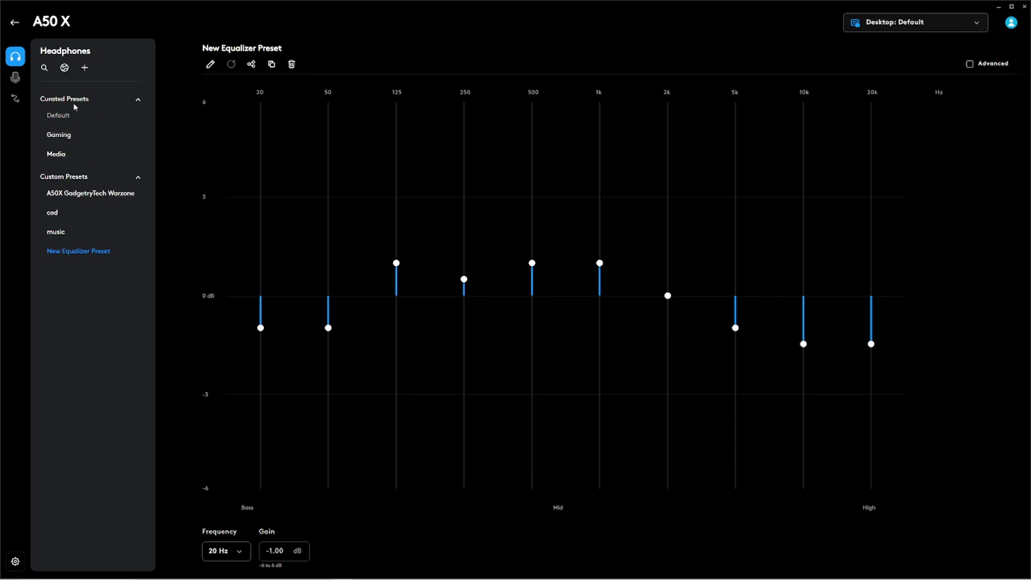
click(66, 70)
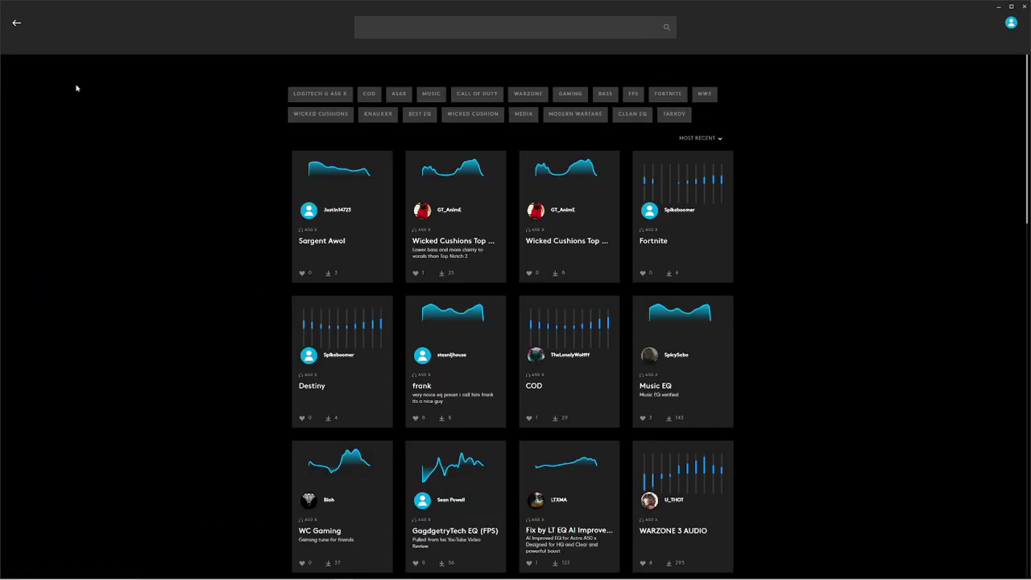
scroll(370, 260, down, 1)
scroll(370, 261, down, 2)
scroll(370, 260, up, 2)
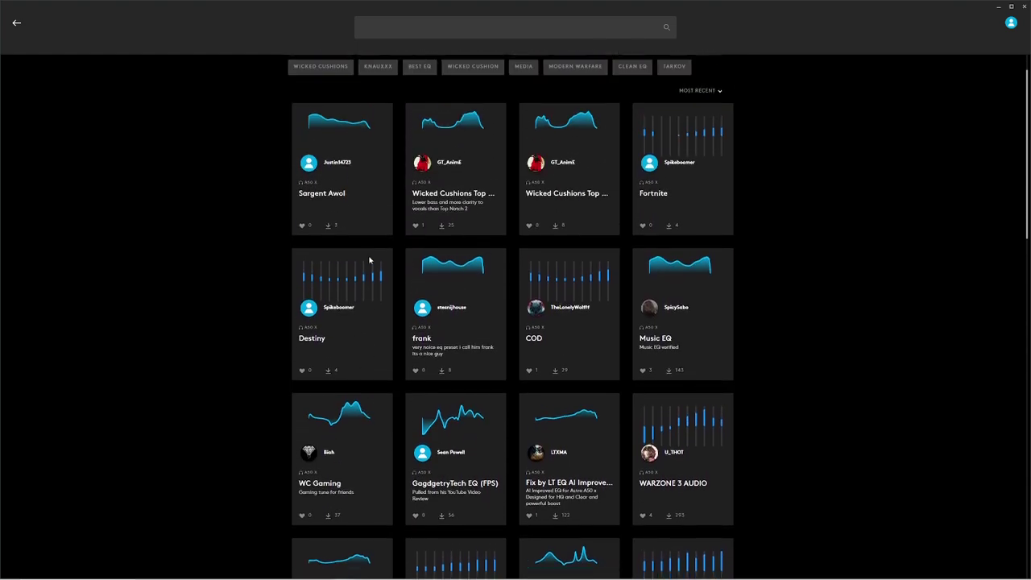
scroll(370, 260, up, 1)
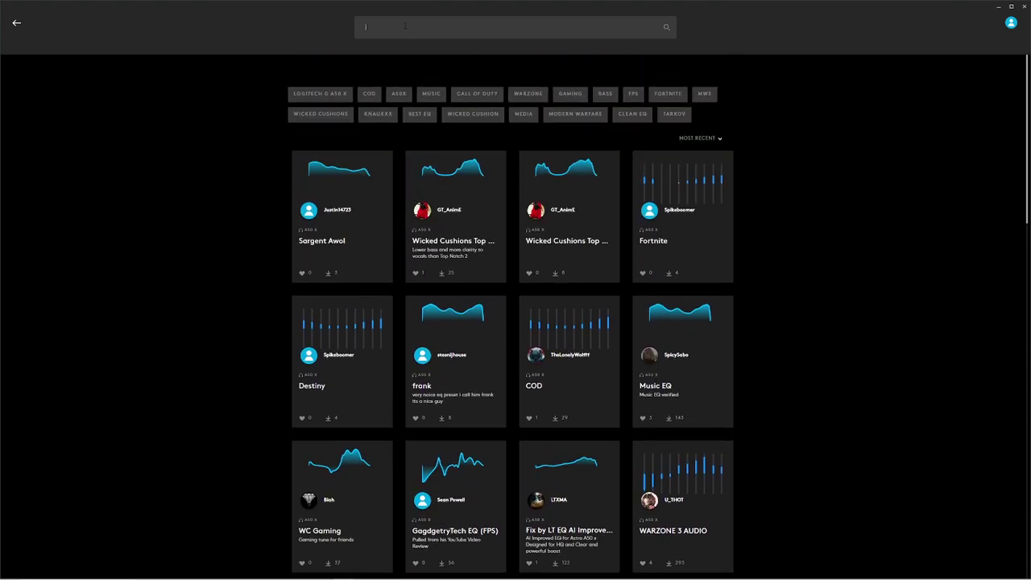
Search the community presets for 'warzone' and scroll through the results.
text(warz)
text(on)
text(e)
key(Return)
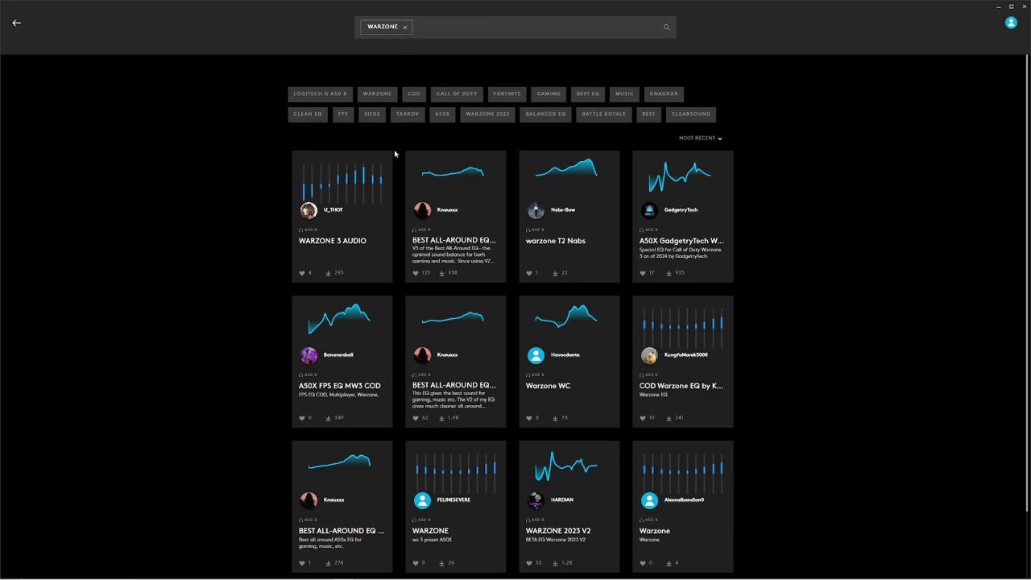
scroll(397, 166, down, 1)
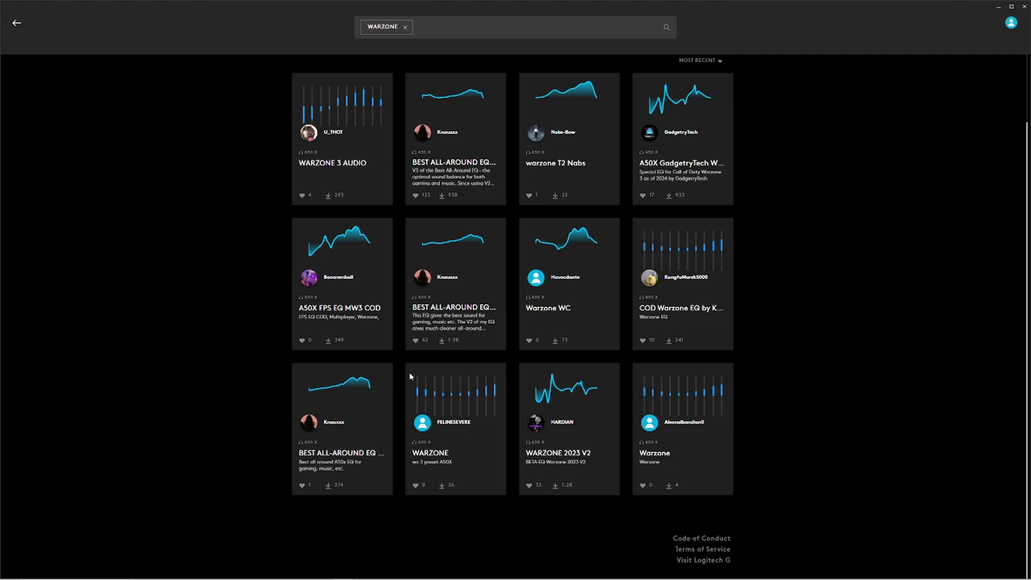
Download the community Warzone preset into custom presets twice.
click(669, 487)
click(669, 486)
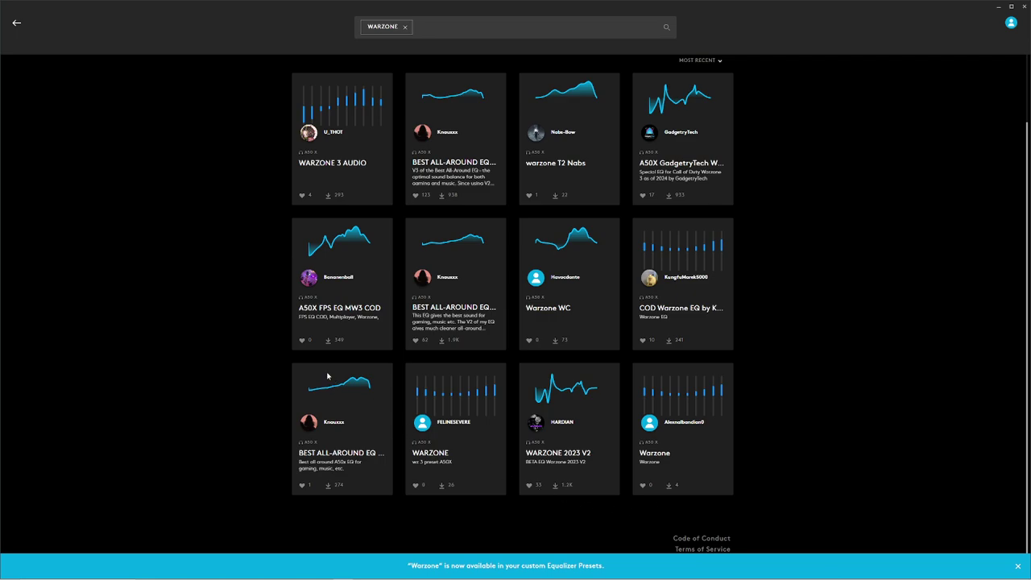
Go back to the A50 X Headphones EQ page, now listing two Warzone presets.
click(17, 26)
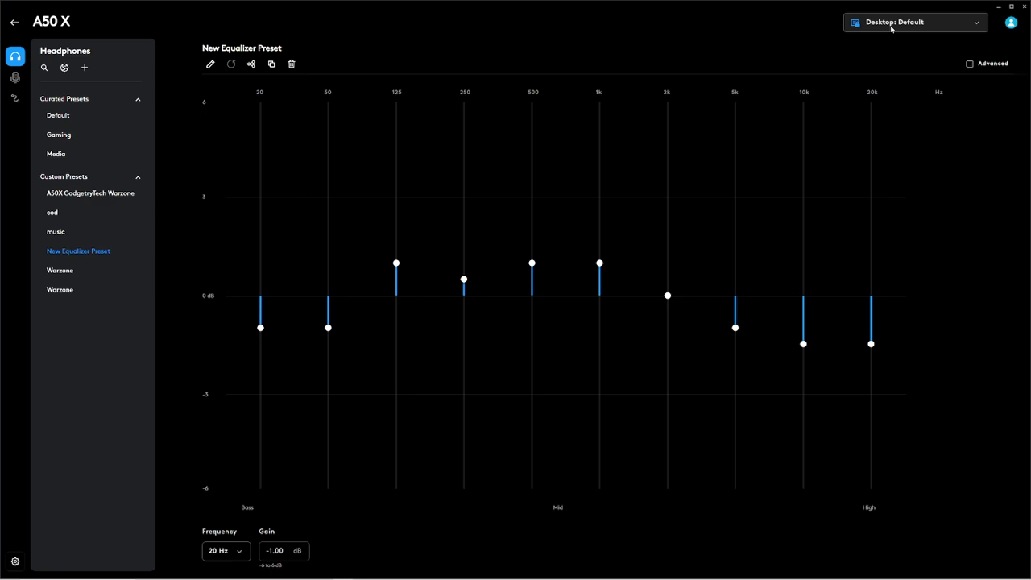
Show the game profile list from the Desktop: Default profile dropdown.
click(890, 28)
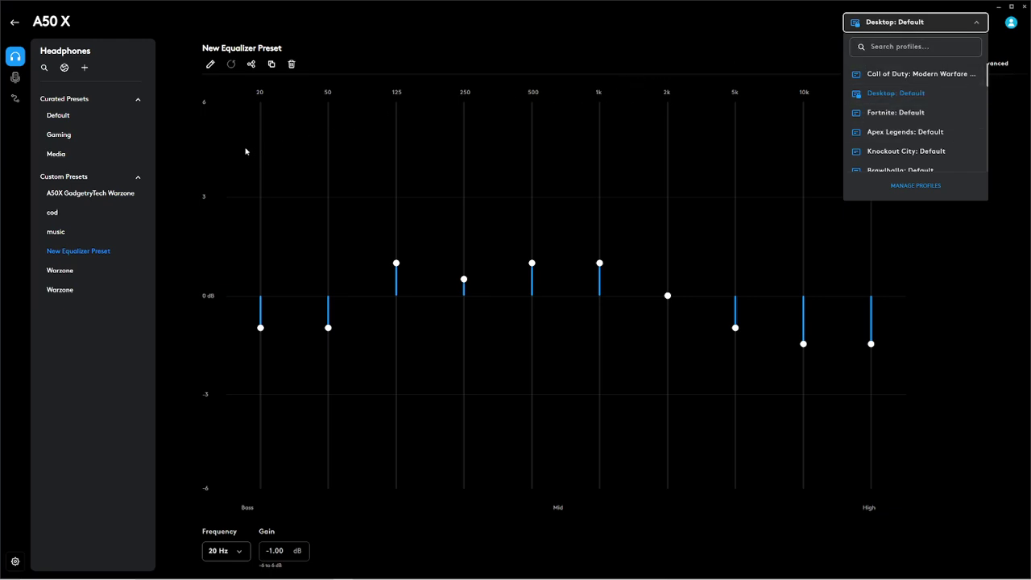
Load the A50X GadgetryTech Warzone custom preset and view its EQ curve on the A50 X headset.
click(91, 201)
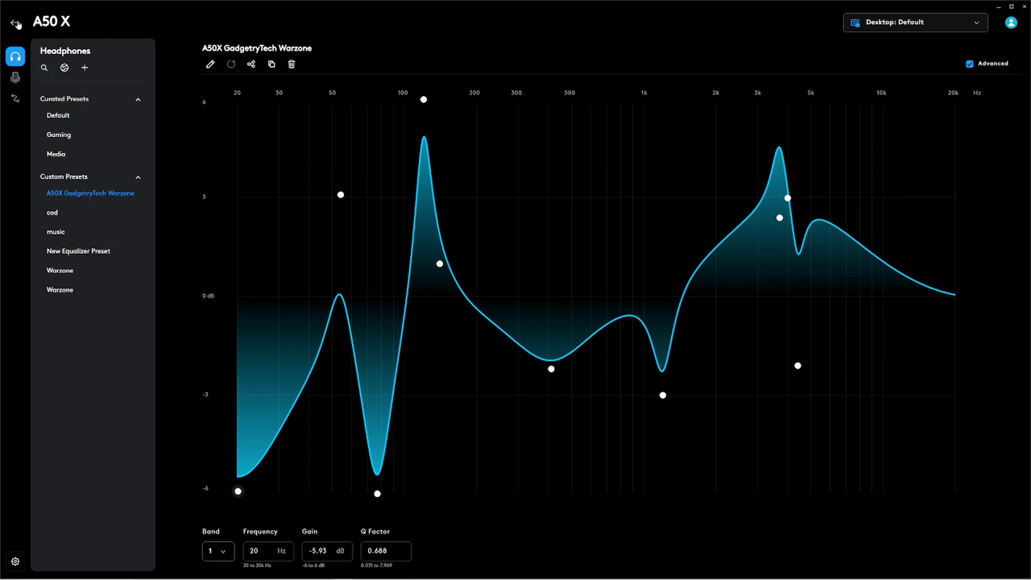
click(16, 24)
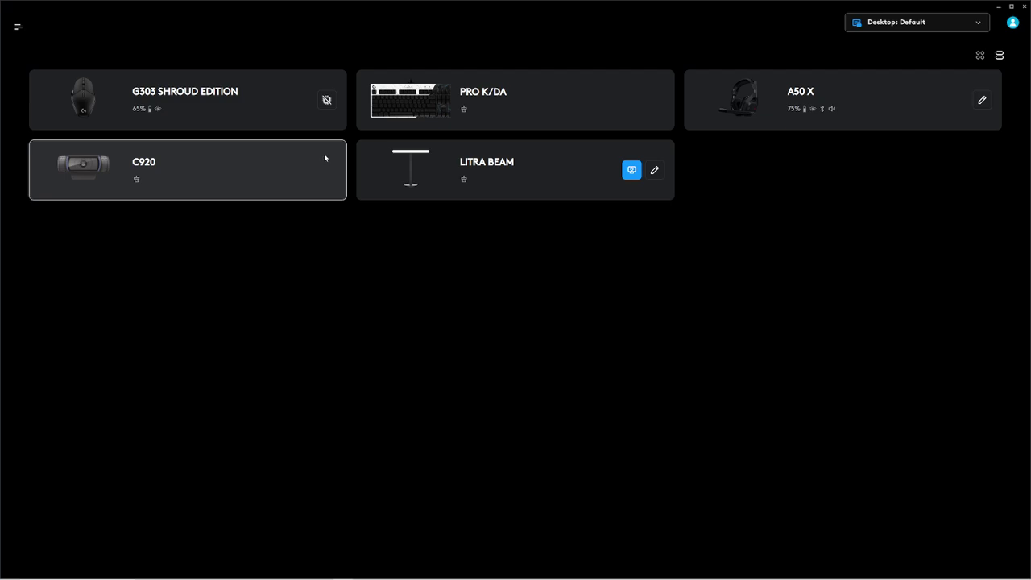
click(773, 112)
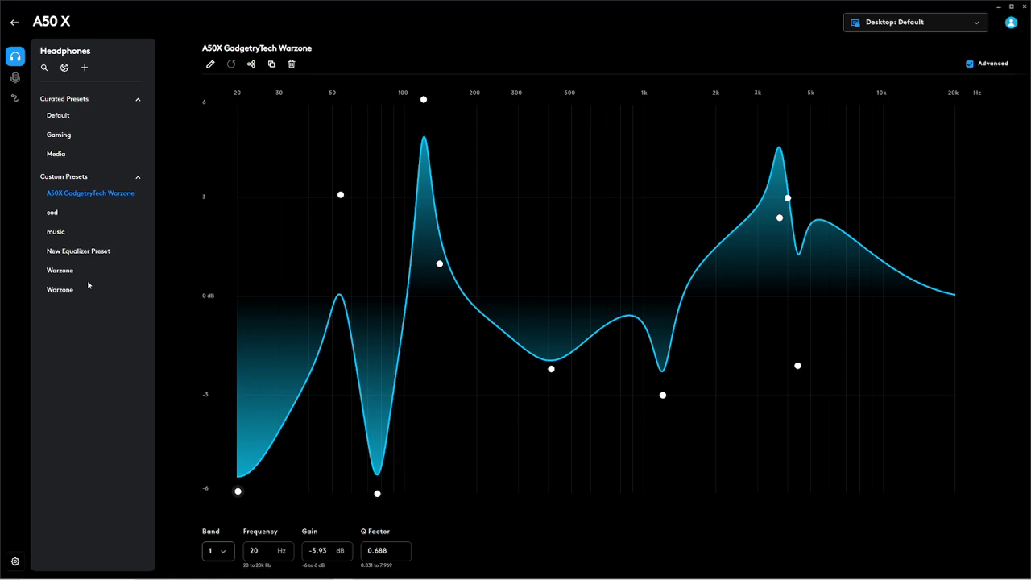
Delete both duplicate Warzone custom presets, confirming each deletion.
click(61, 290)
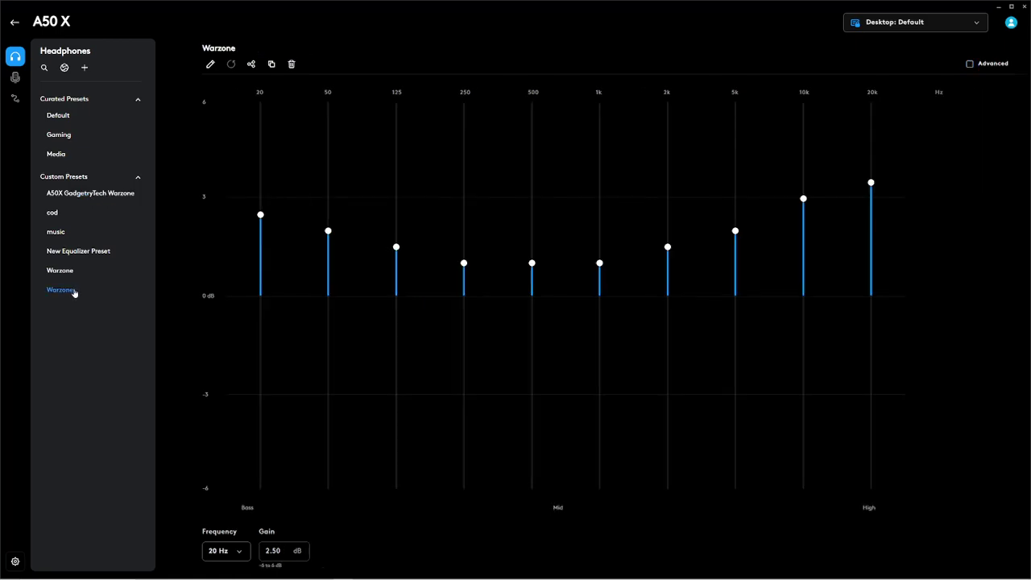
click(291, 64)
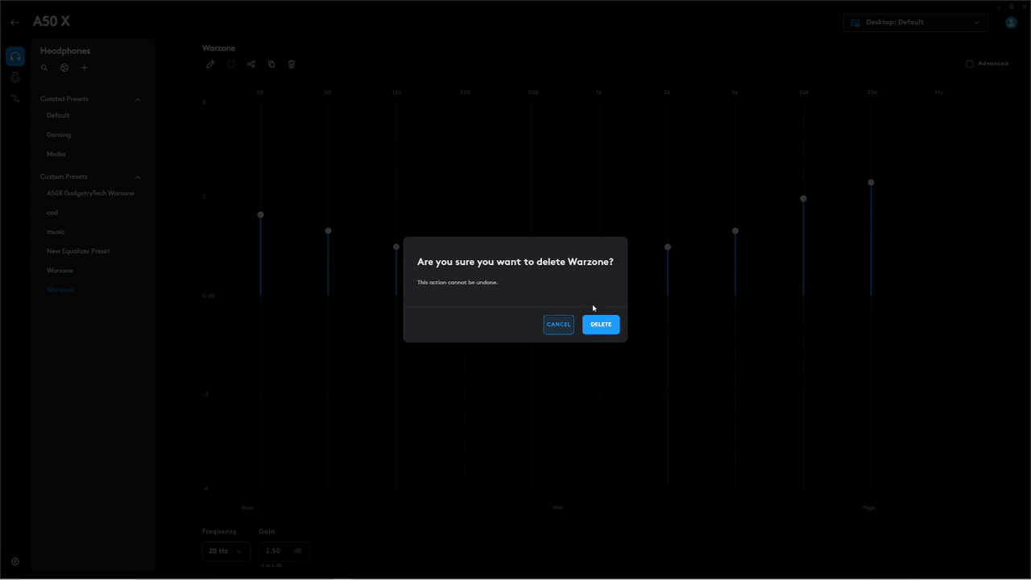
click(603, 327)
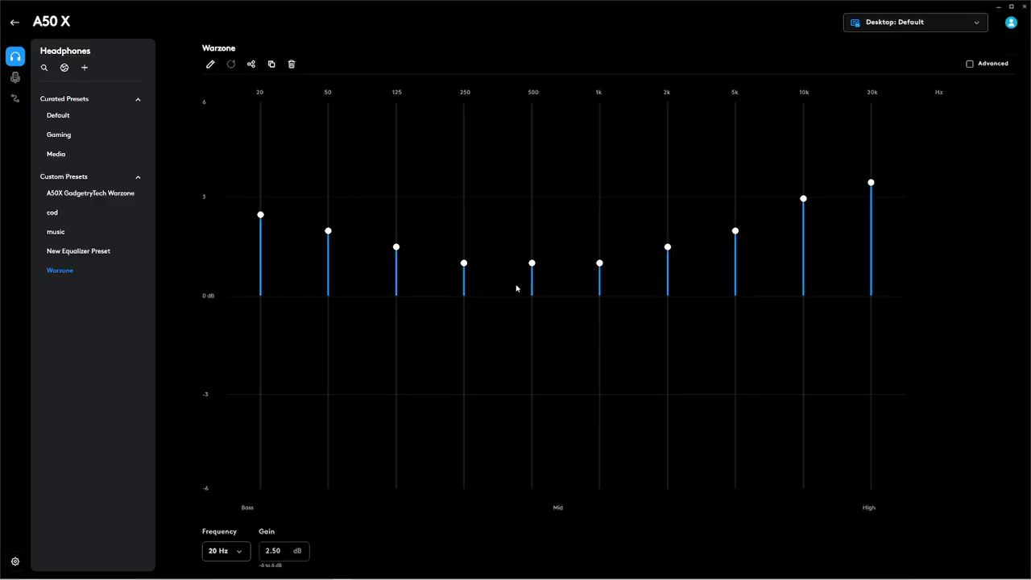
click(292, 66)
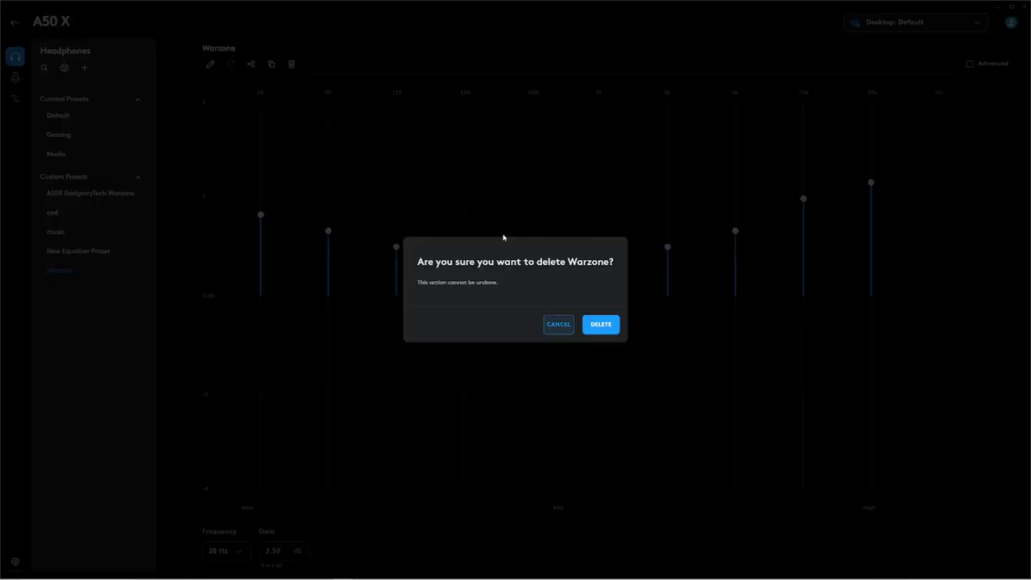
click(602, 326)
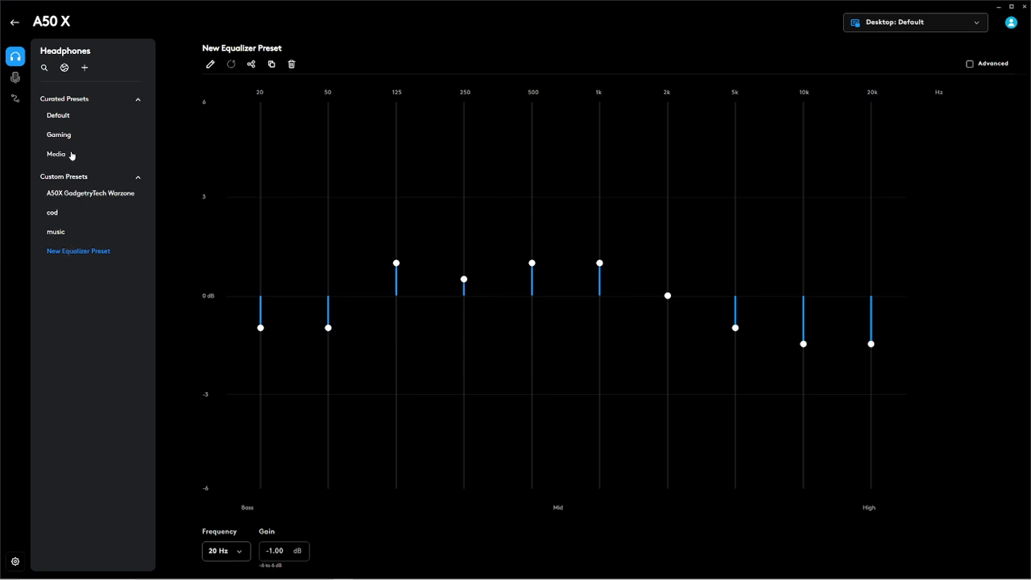
Select the curated Default preset with its flat 0 dB curve.
click(65, 119)
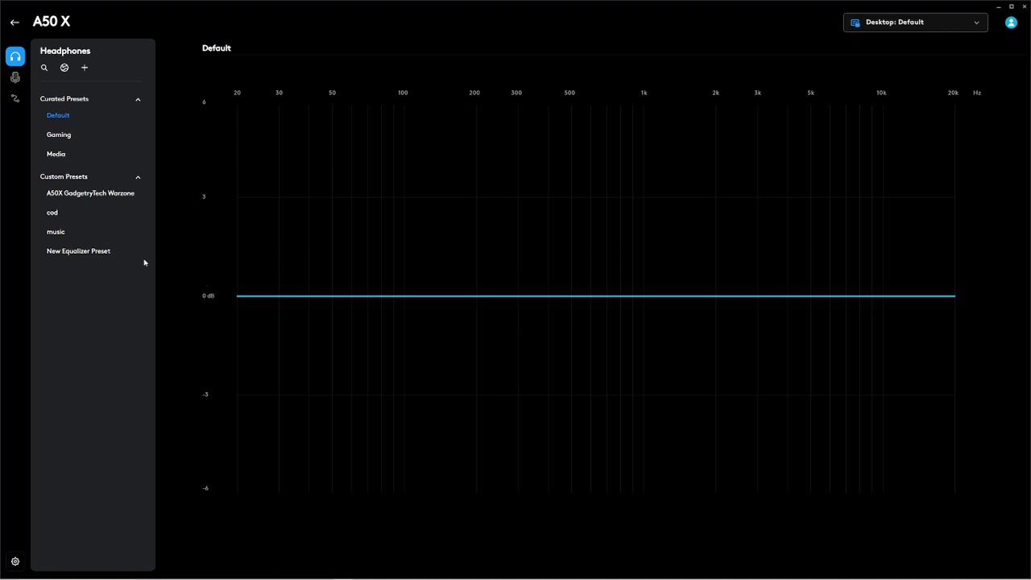
Create New Equalizer Preset 2 with its 20 Hz band raised to 0.50 dB, then reselect Default.
click(84, 68)
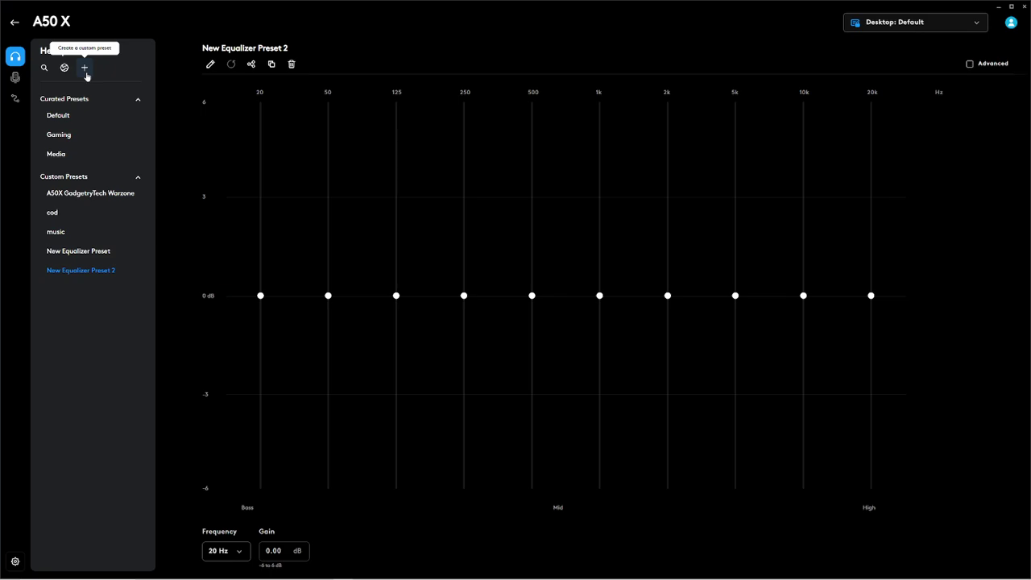
mouse_move(261, 295)
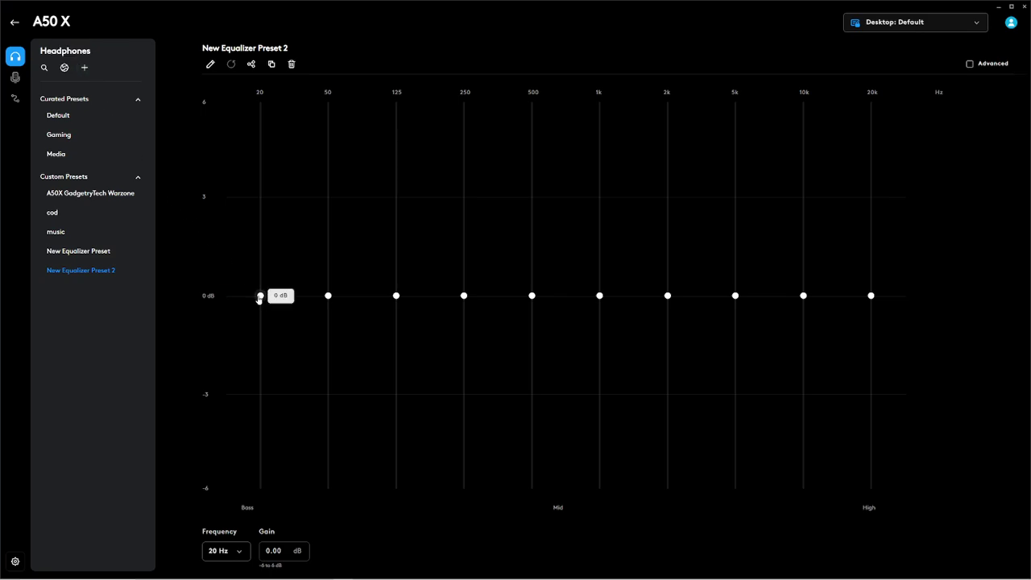
drag(261, 298, 262, 298)
click(68, 123)
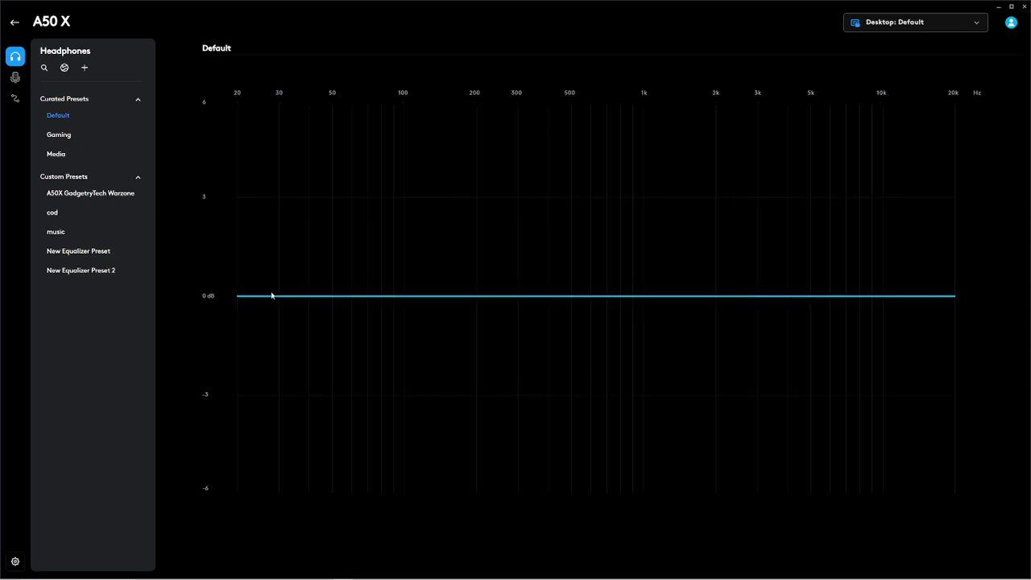
View the A50X GadgetryTech Warzone, cod and music curves, then collapse and re-expand Curated Presets.
click(80, 195)
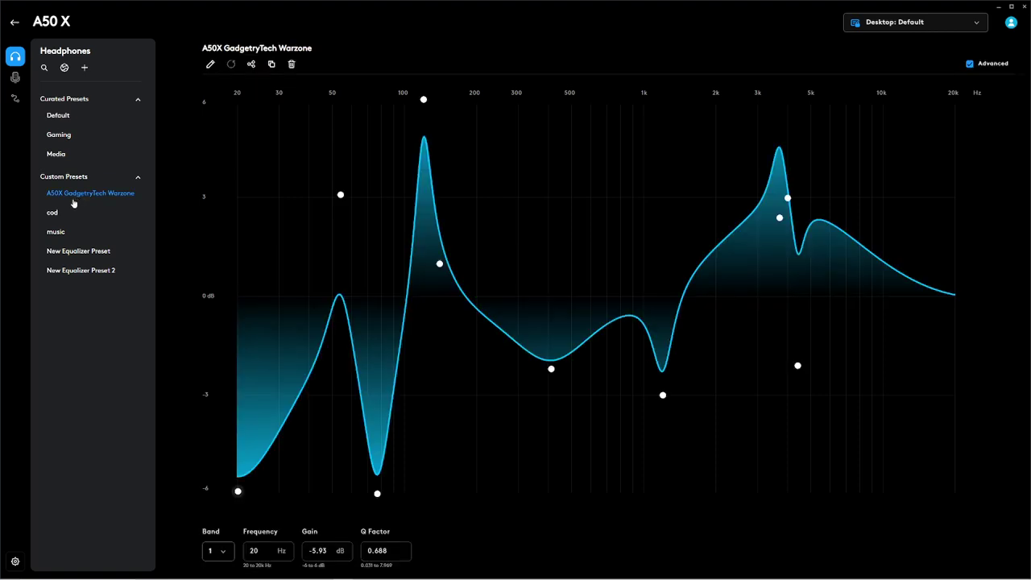
click(54, 214)
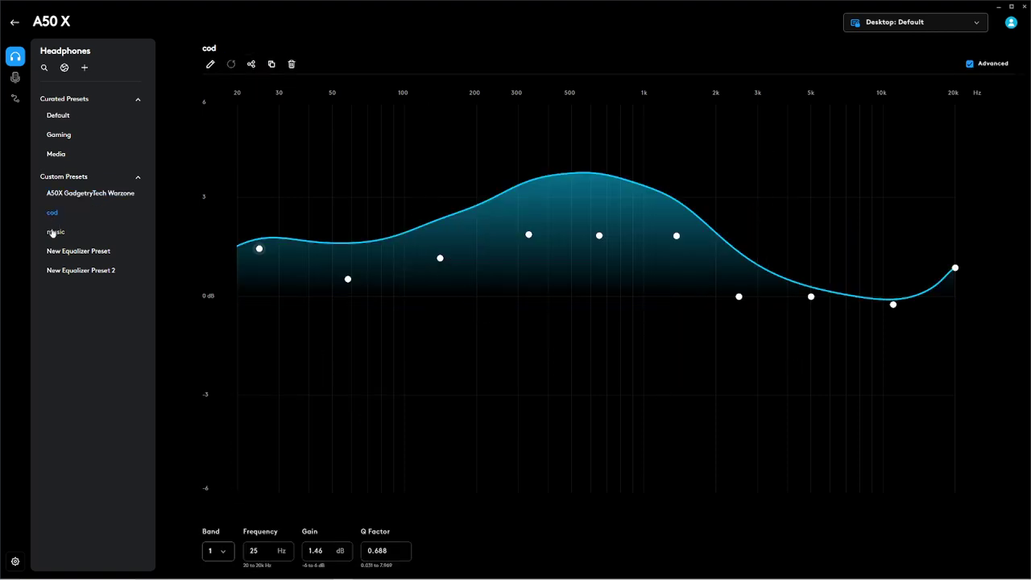
click(52, 233)
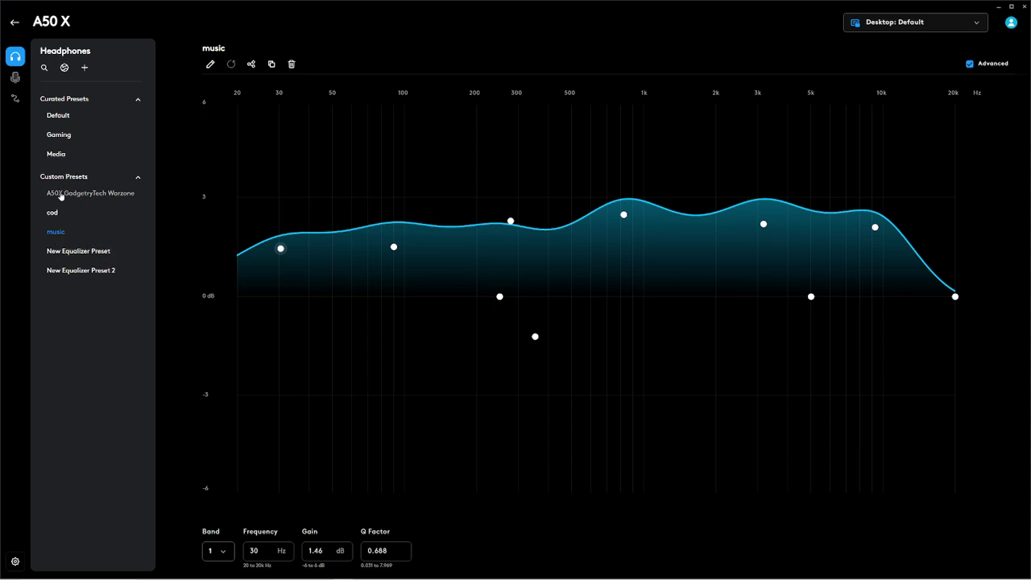
click(139, 100)
click(140, 103)
Select the custom New Equalizer Preset to view its bass and treble cuts with raised mids.
click(64, 255)
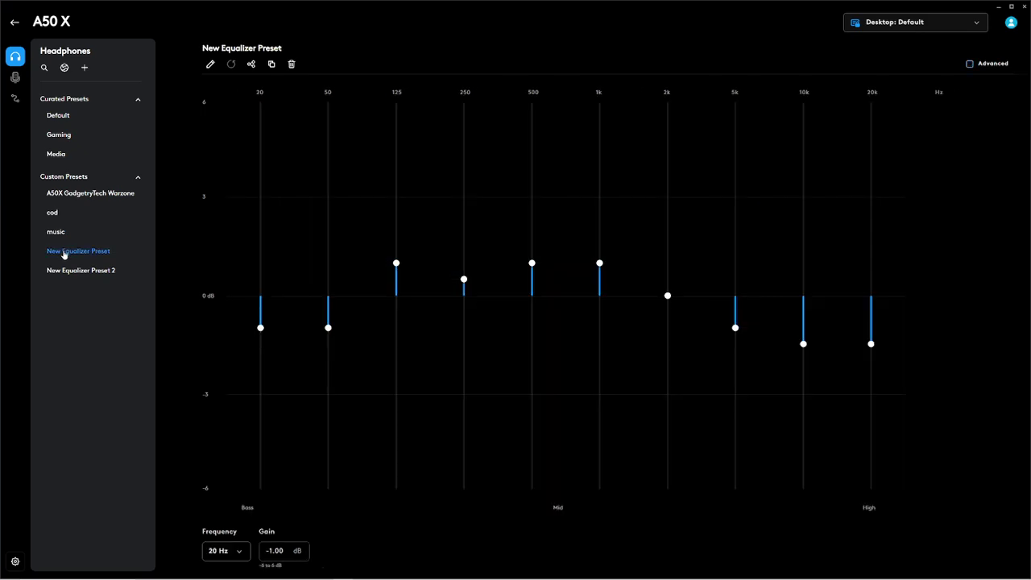